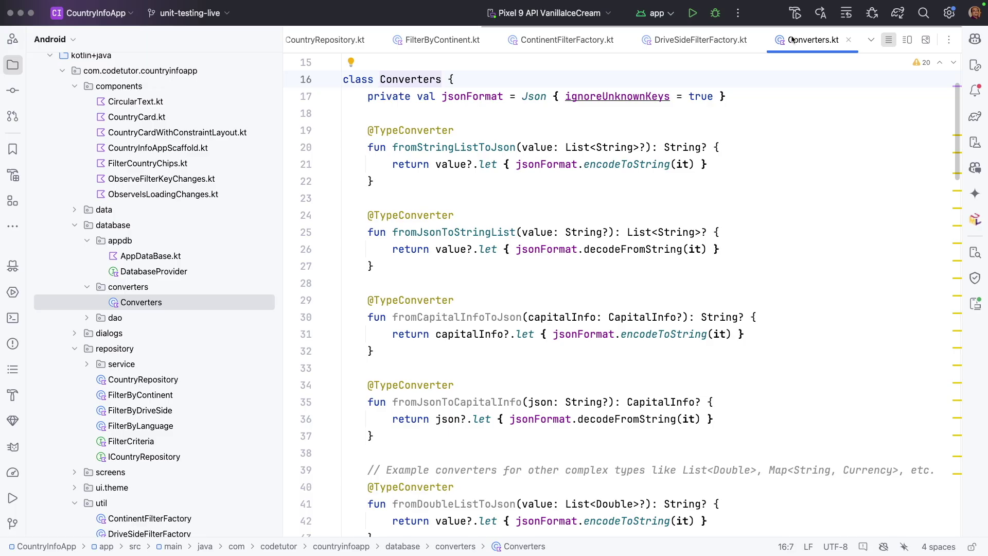
# - Bring up the editor tab menu to close all open CountryInfoApp files
pyautogui.rightClick(809, 40)
# - Close all tabs, open the app module build.gradle, and add blank lines after the last dependency
pyautogui.click(853, 82)
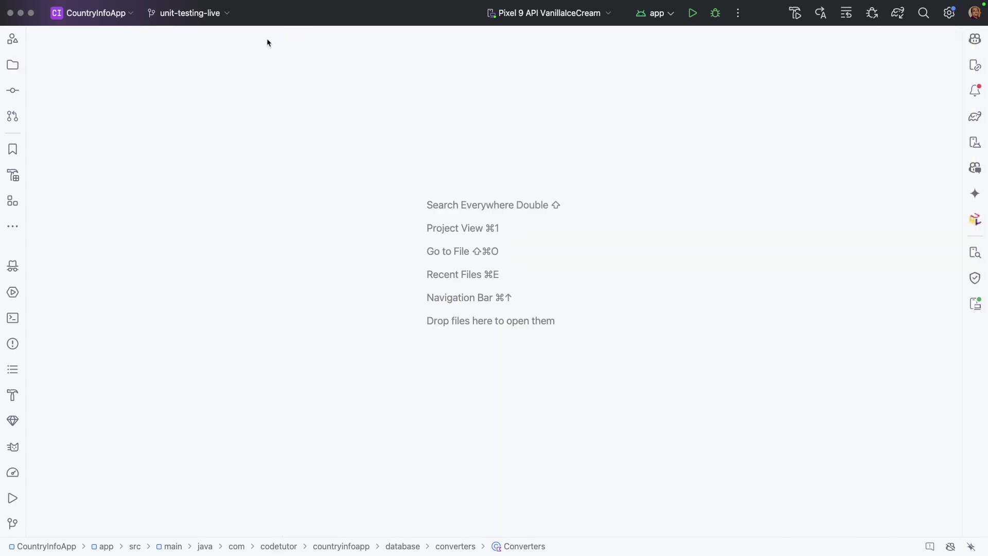
pyautogui.click(13, 64)
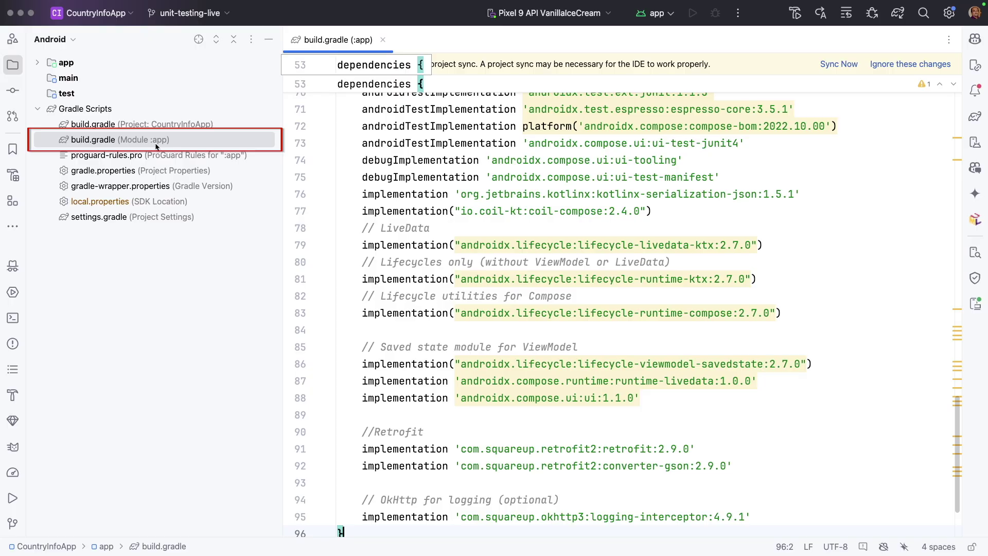
pyautogui.click(13, 65)
pyautogui.scroll(-3, 495, 309)
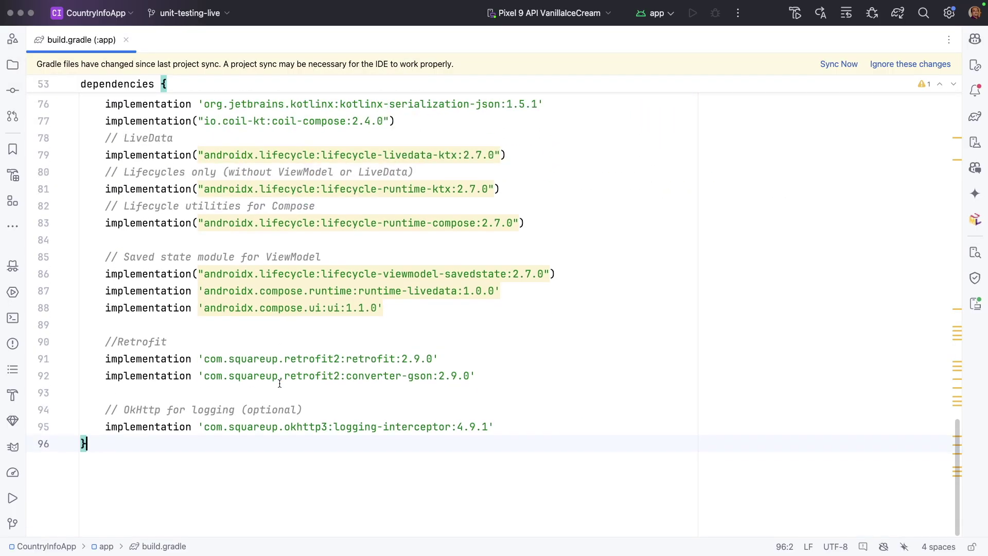
pyautogui.click(494, 427)
pyautogui.press('Return')
pyautogui.press('Return')
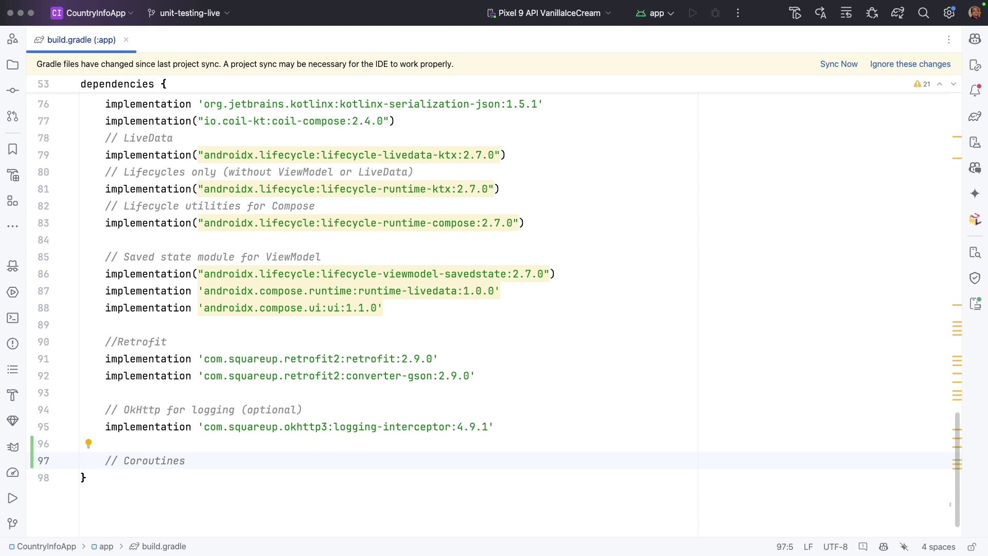
# - Paste testImplementation entries for coroutines-test, MockK, core-testing, Truth and Gson into dependencies
pyautogui.press('Escape')
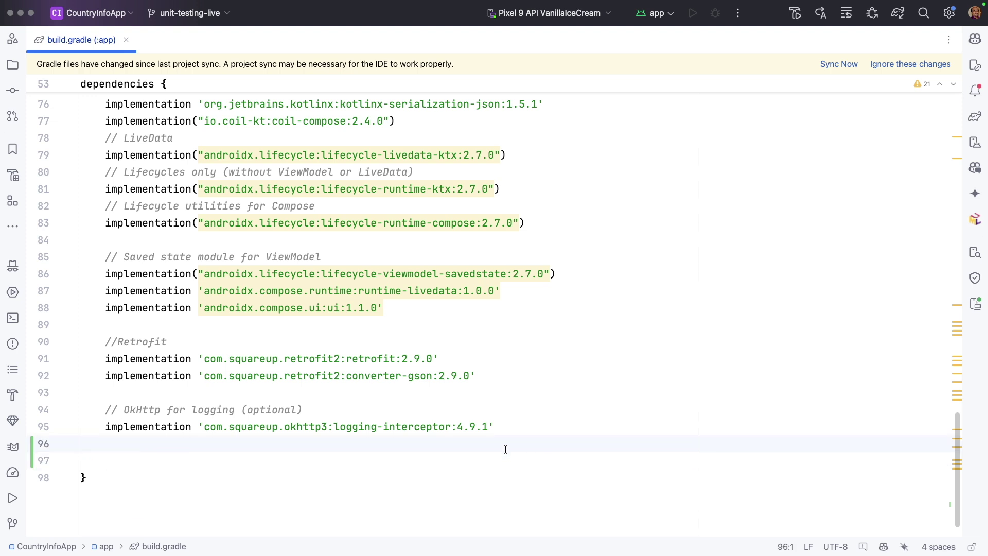
pyautogui.press('Return')
pyautogui.press('Escape')
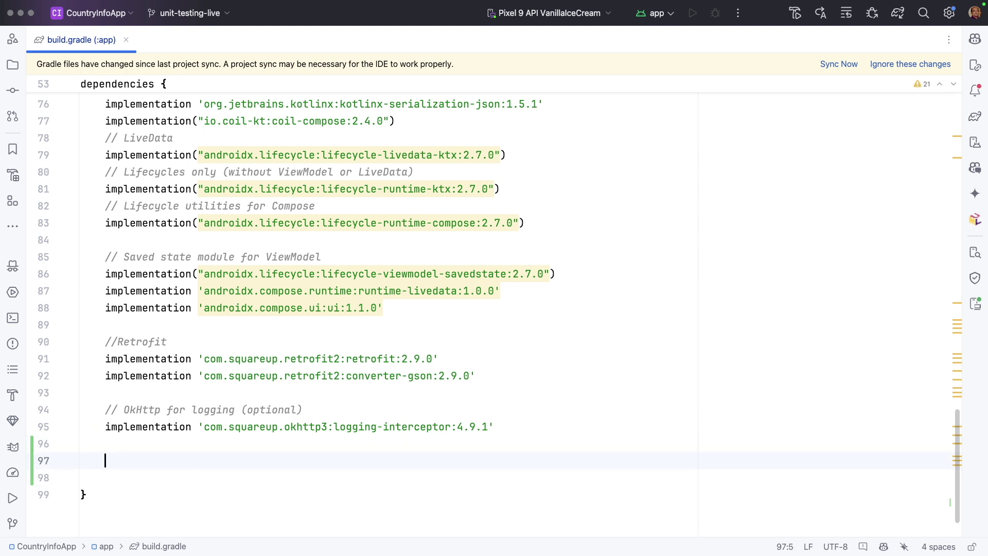
pyautogui.write('// Coroutines testing - needed for testing suspend functions     testImplementation "org.jetbrains.kotlinx:kotlinx-coroutines-test:1.7.1"      // MockK - for mocking CountryDao and CountryListServiceProvider     testImplementation "io.mockk:mockk:1.13.5"      // Architecture Components testing     testImplementation "androidx.arch.core:core-testing:2.2.0"      // Truth for more readable assertions     testImplementation "com.google.truth:truth:1.1.5"      testImplementation \'com.google.code.gson:gson:2.10.1\'')
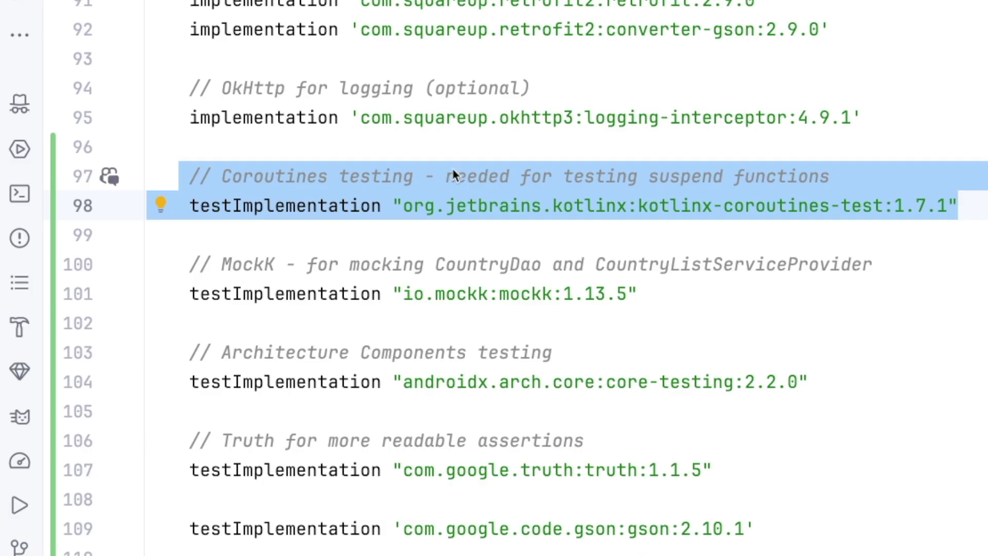
pyautogui.doubleClick(786, 214)
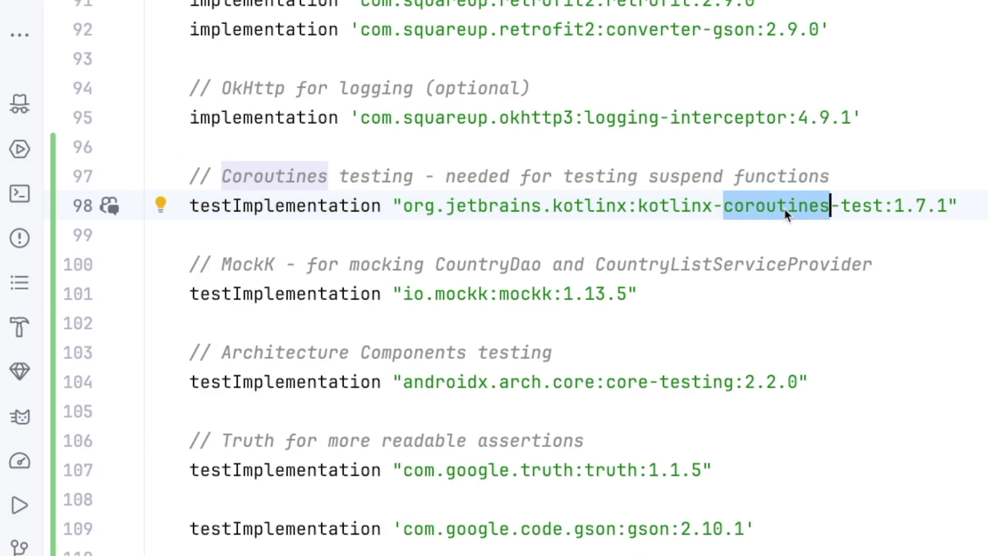
pyautogui.click(185, 262)
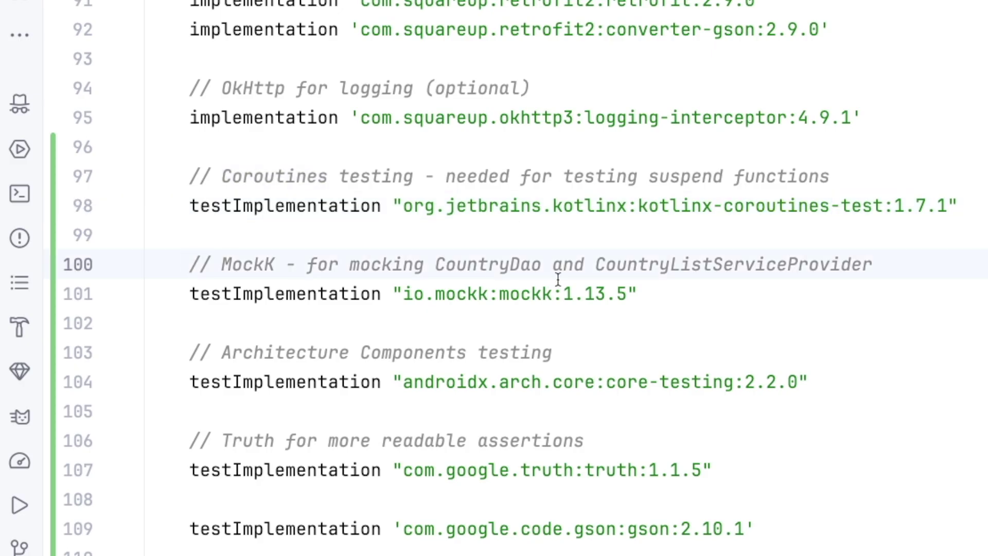
pyautogui.keyDown('shift'); pyautogui.click(649, 294); pyautogui.keyUp('shift')
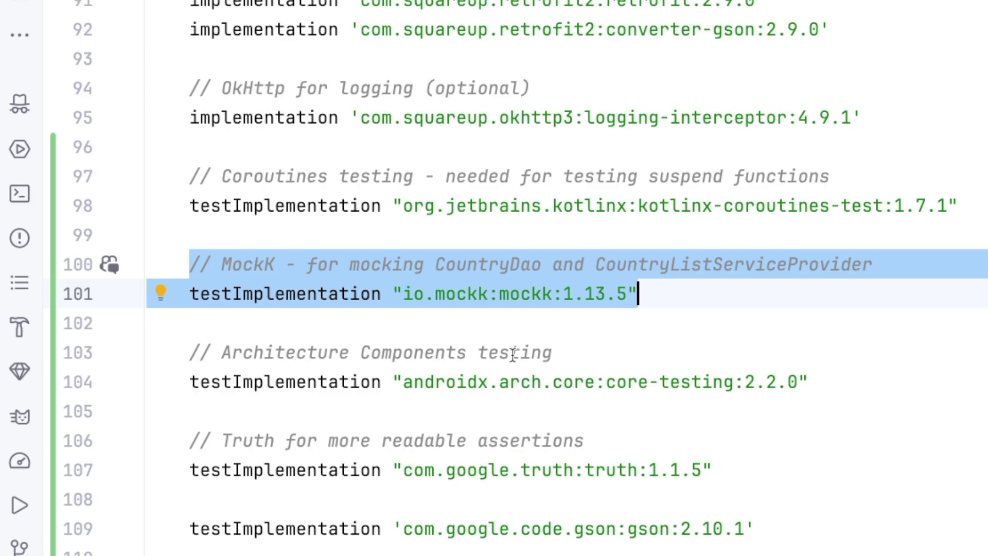
pyautogui.moveTo(814, 382)
pyautogui.mouseDown()
pyautogui.moveTo(264, 353)
pyautogui.moveTo(178, 359)
pyautogui.mouseUp()
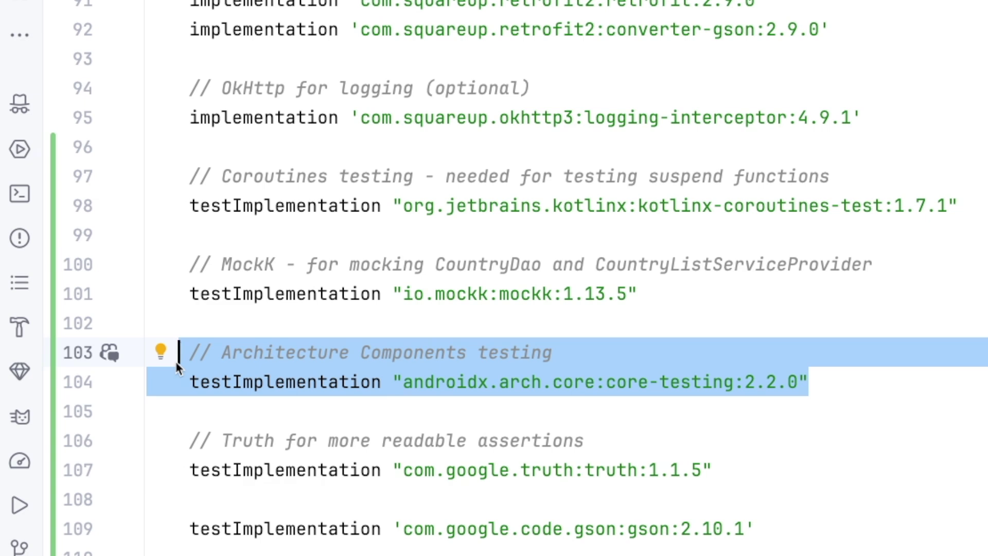
pyautogui.click(777, 473)
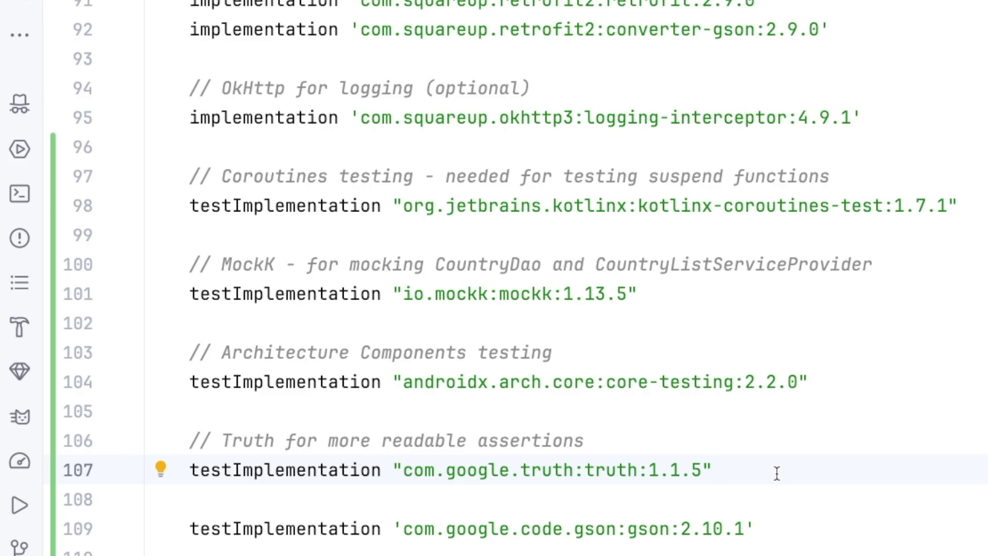
pyautogui.click(779, 528)
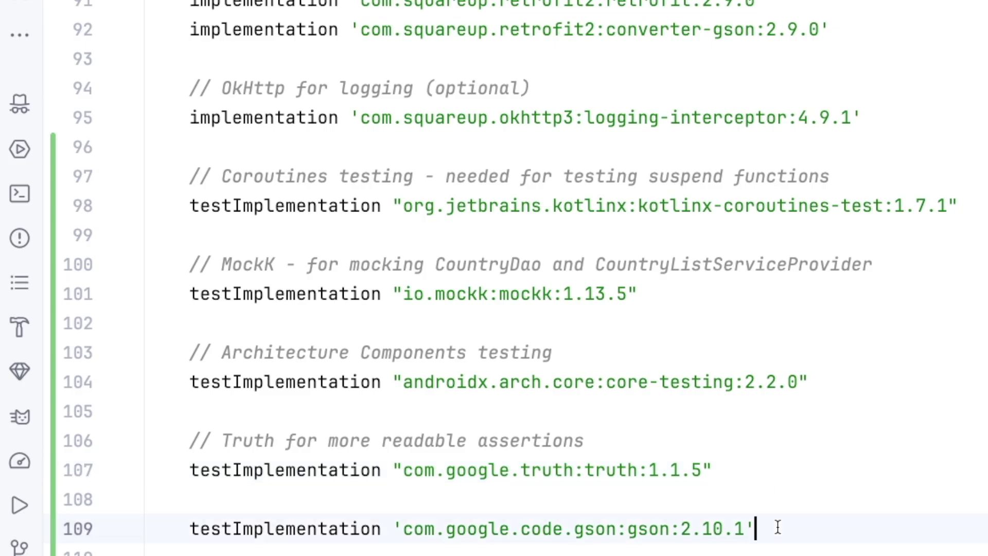
pyautogui.hotkey('shift', 'Home')
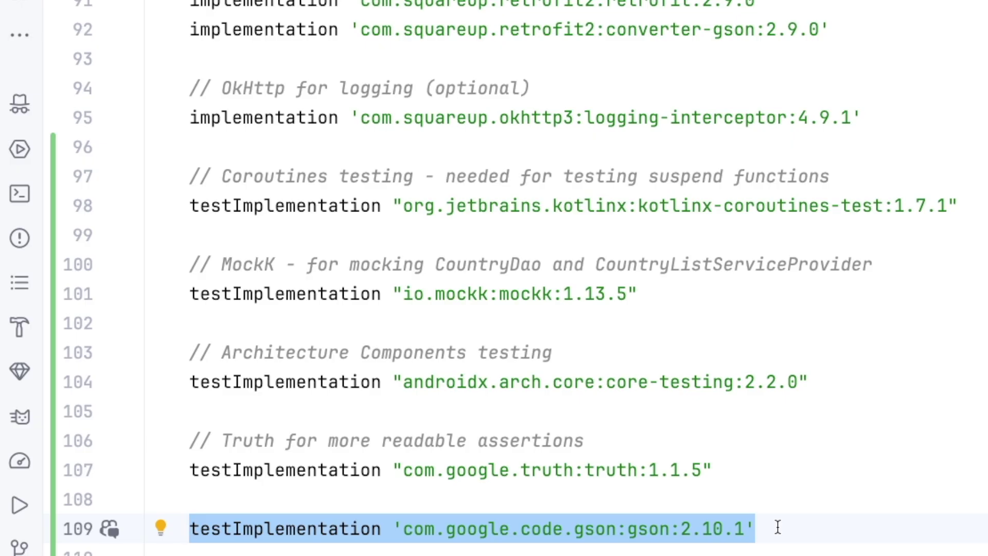
pyautogui.click(777, 528)
pyautogui.hotkey('shift', 'Home')
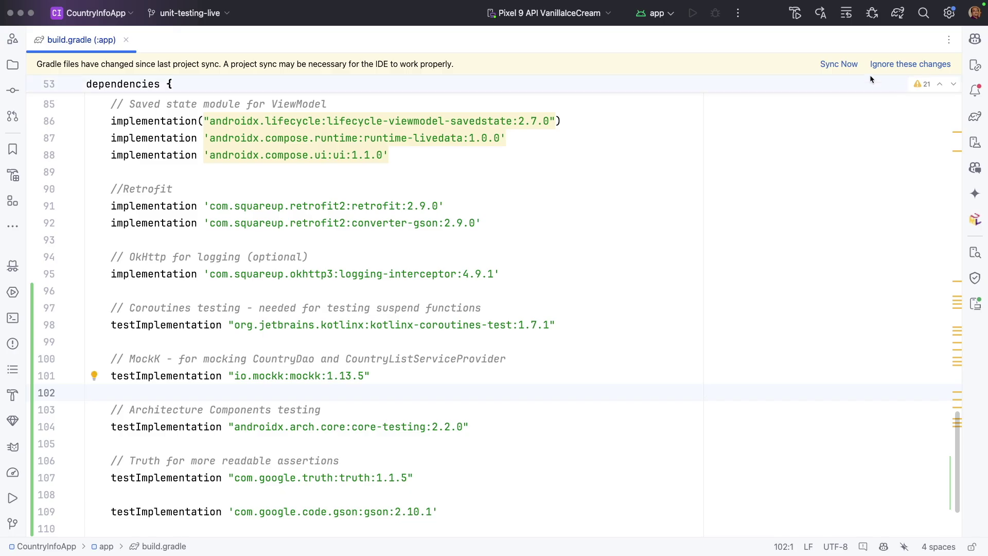
# - Sync Gradle with the new testing dependencies, show the project tree, and close build.gradle
pyautogui.click(838, 65)
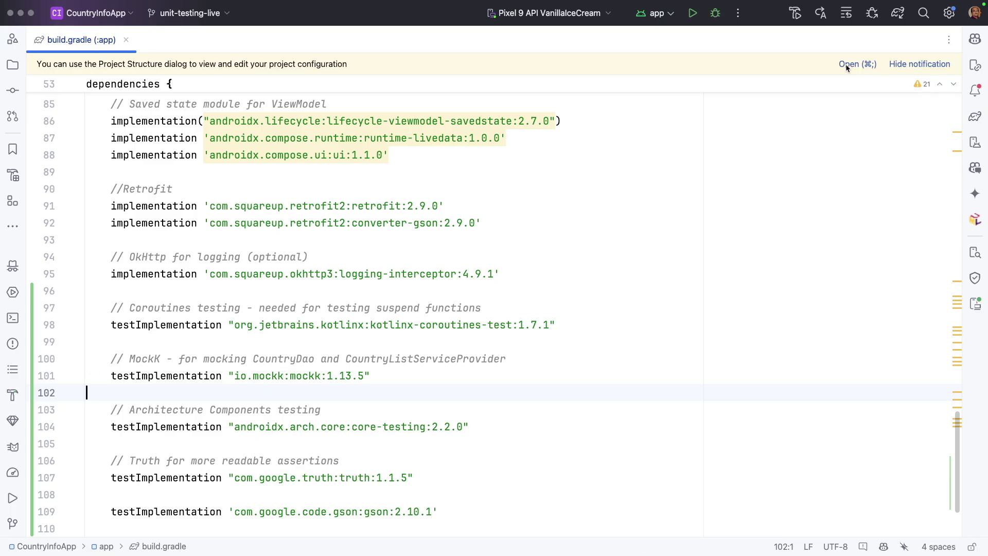
pyautogui.press('super+1')
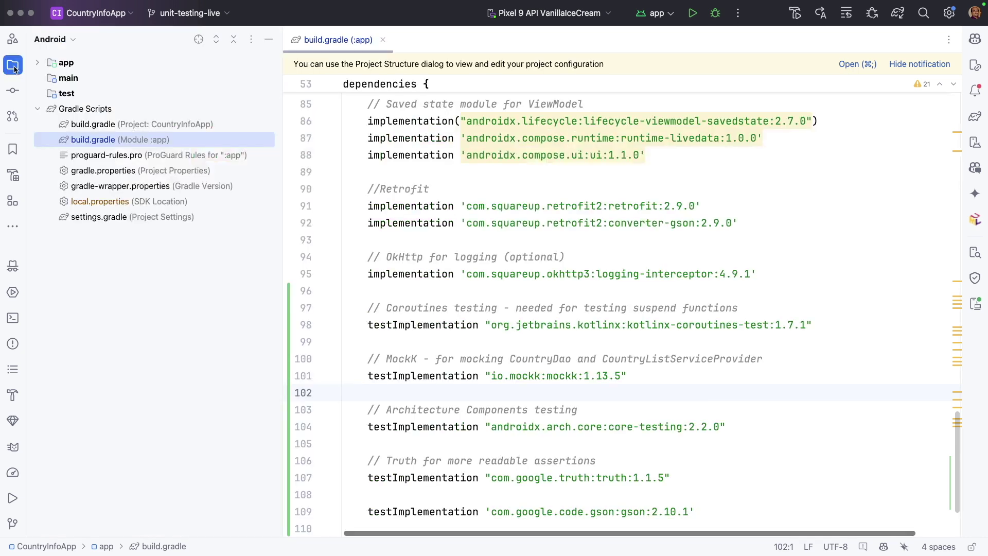
pyautogui.click(383, 36)
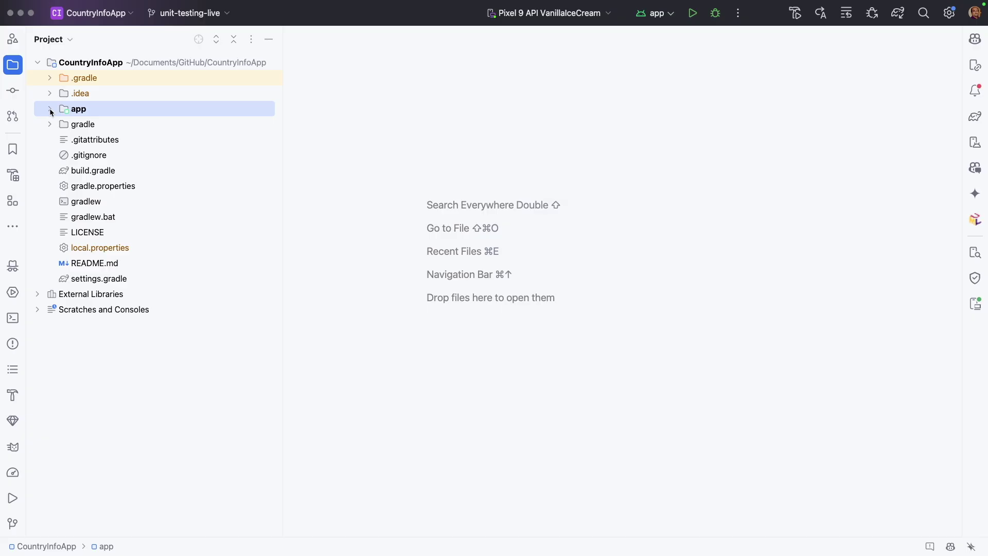
# - Expand app > src > androidTest and open ExampleInstrumentedTest from com.codetutor.countryinfoapp
pyautogui.click(51, 109)
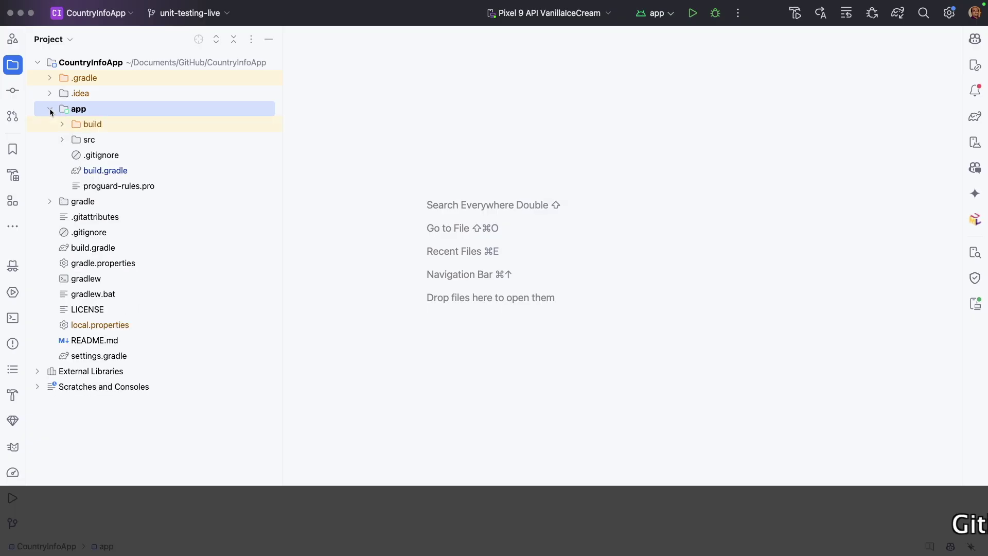
pyautogui.click(62, 140)
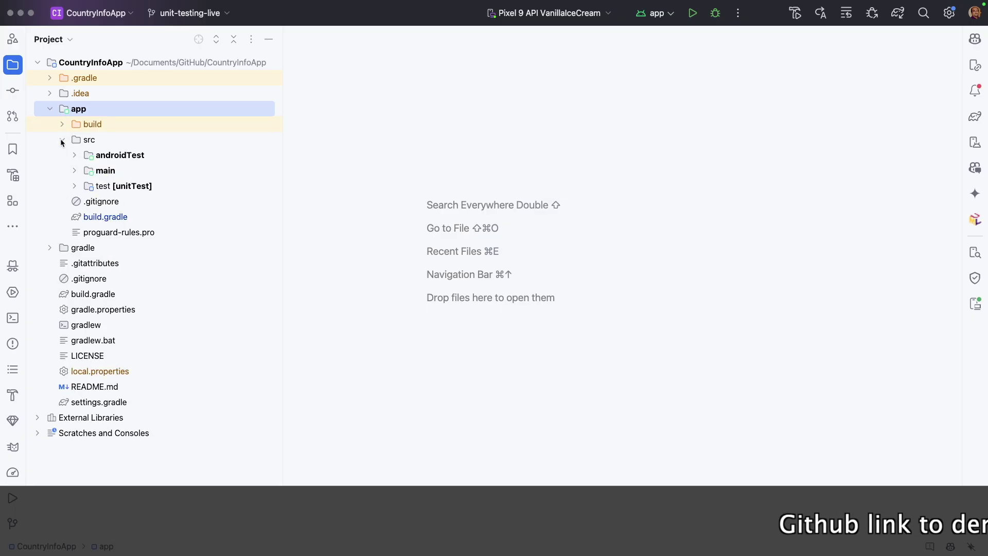
pyautogui.click(74, 155)
pyautogui.click(127, 158)
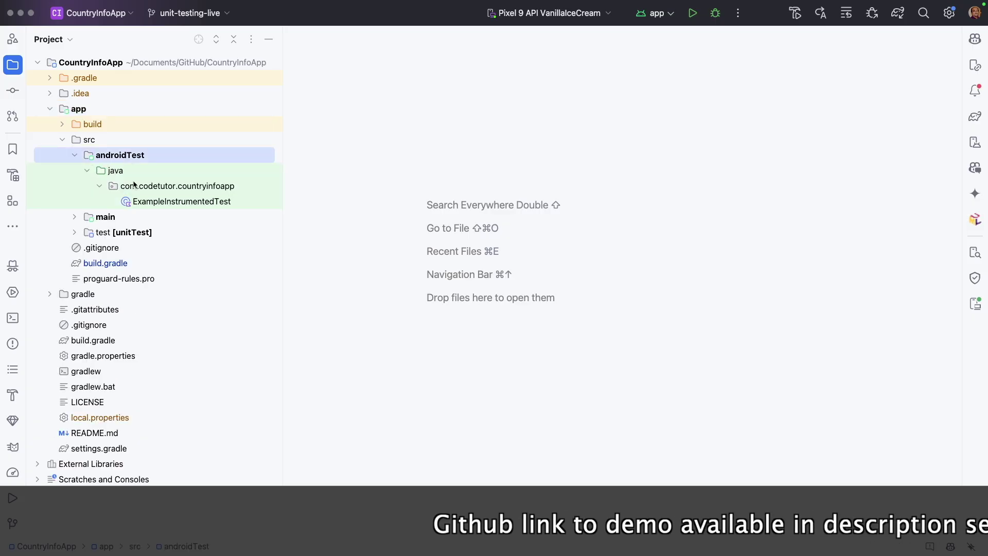
pyautogui.click(177, 186)
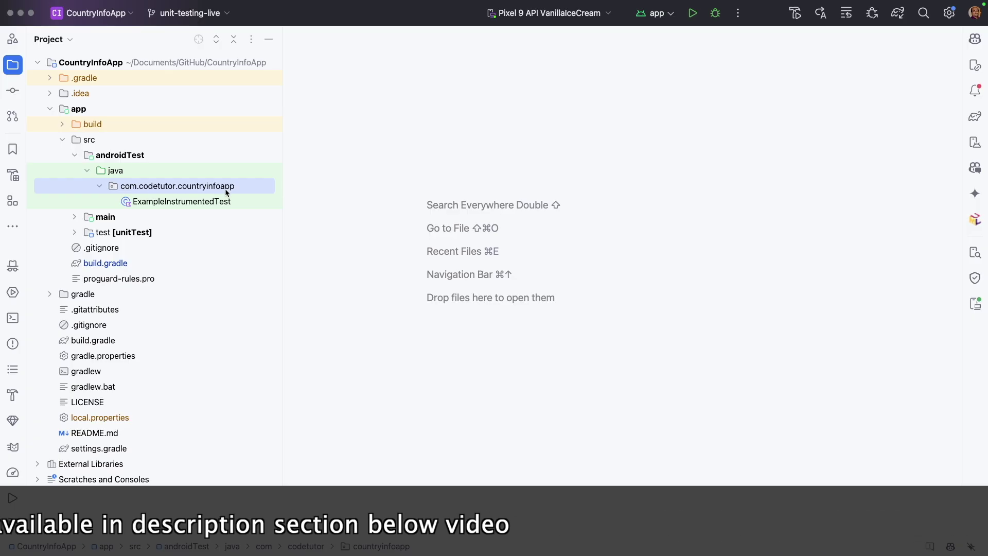
pyautogui.doubleClick(222, 204)
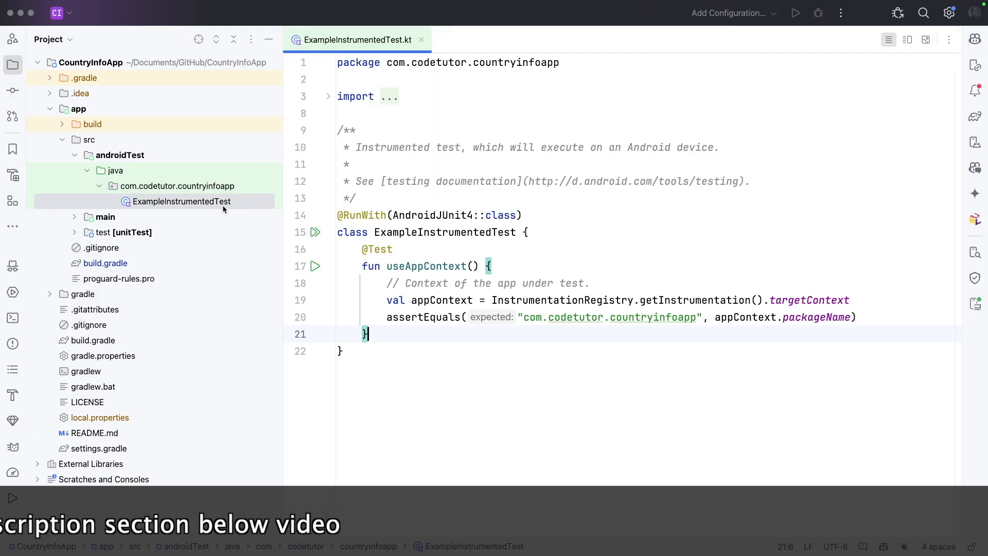
# - Review the test class code, then delete ExampleInstrumentedTest and confirm
pyautogui.moveTo(342, 351); pyautogui.dragTo(337, 215)
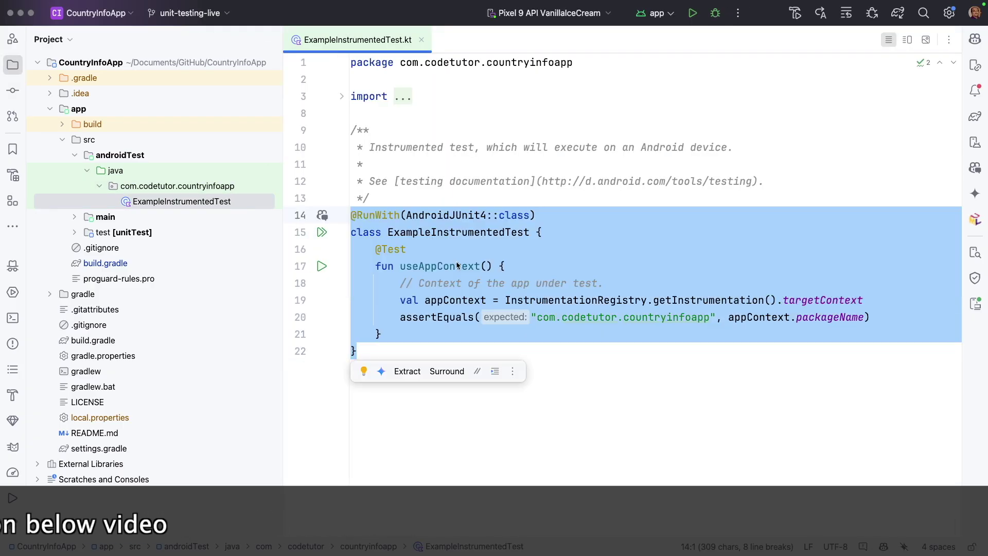
pyautogui.click(479, 231)
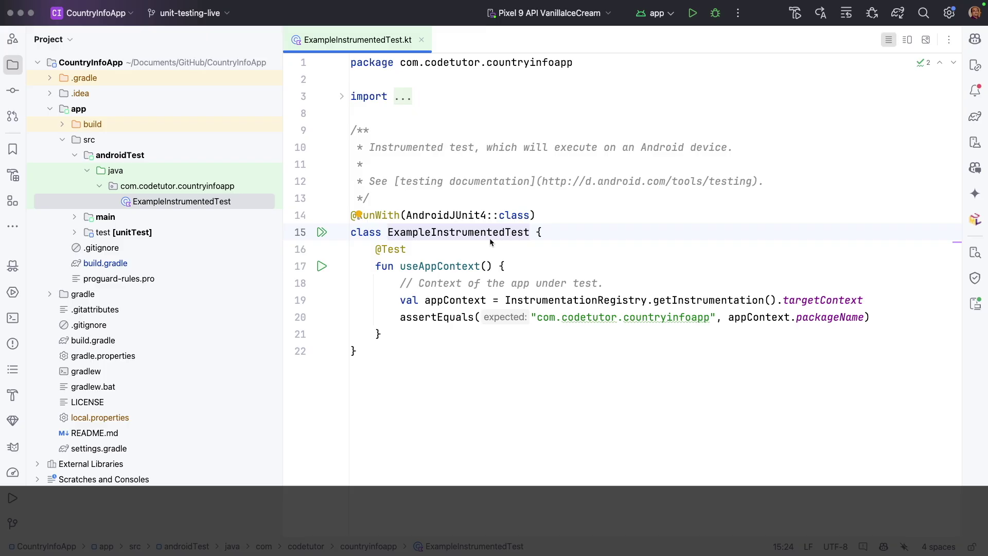
pyautogui.click(210, 202)
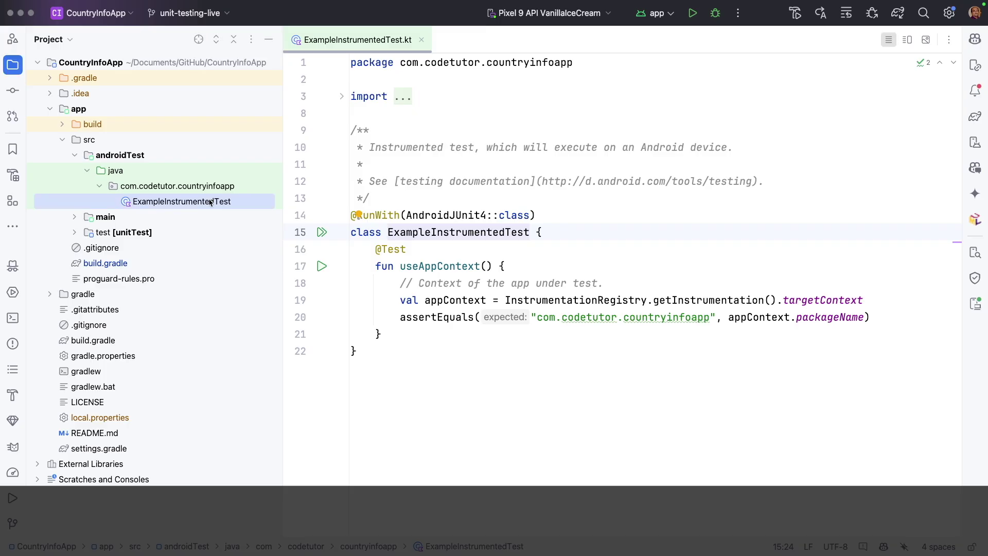
pyautogui.rightClick(209, 201)
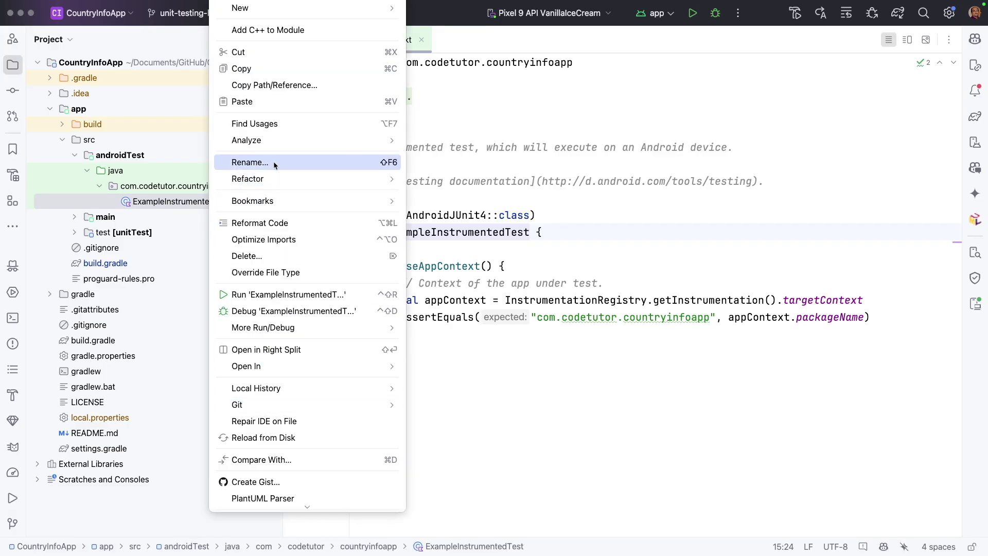
pyautogui.click(245, 256)
pyautogui.press('Return')
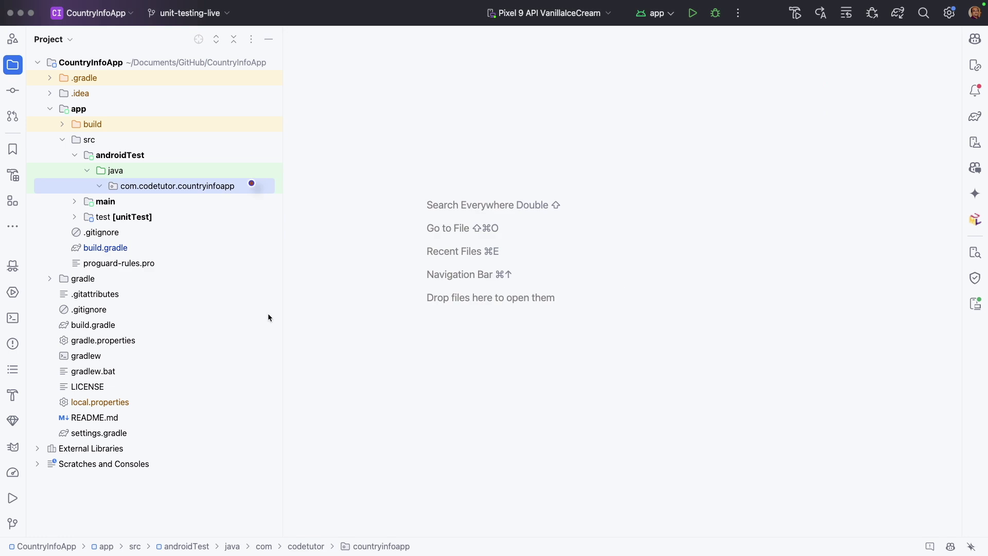